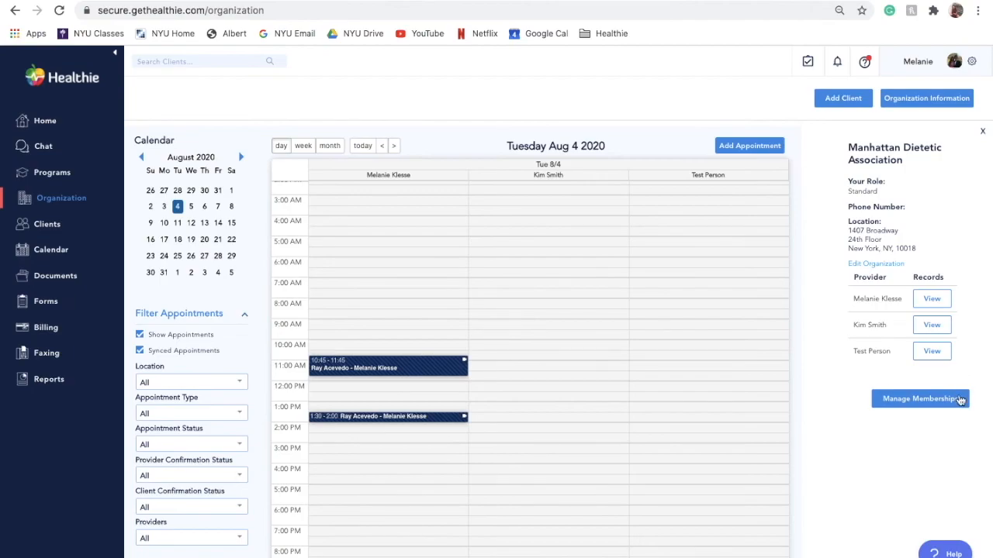
Open the organization memberships and start a new member row, trying the Standard and Support member types without adding
left_click(960, 400)
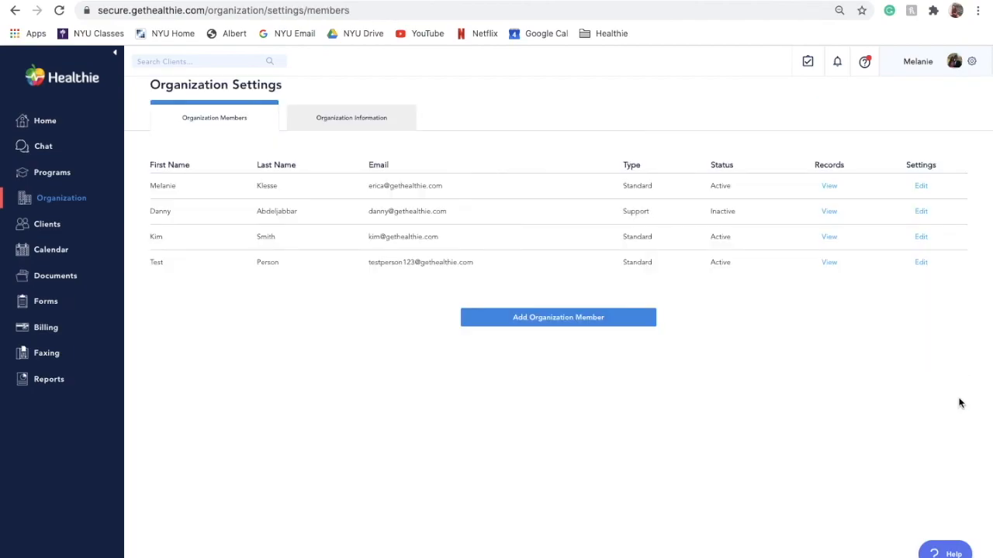
left_click(639, 322)
left_click(241, 293)
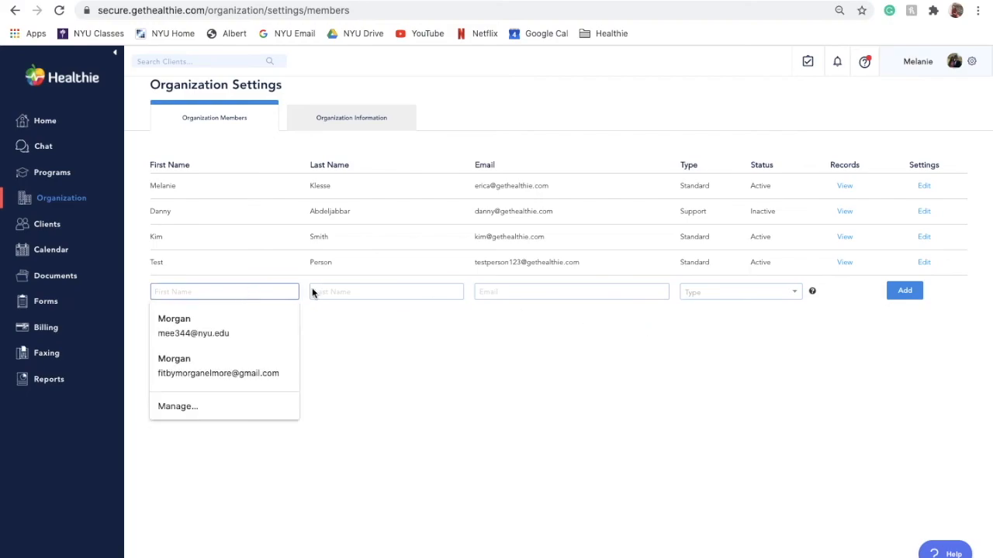
left_click(349, 289)
left_click(524, 291)
left_click(719, 293)
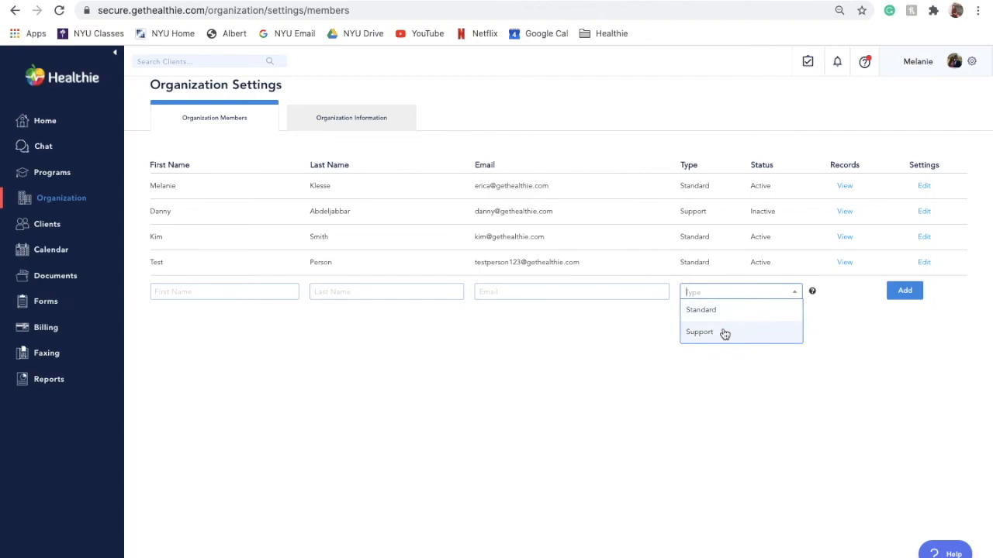
left_click(721, 314)
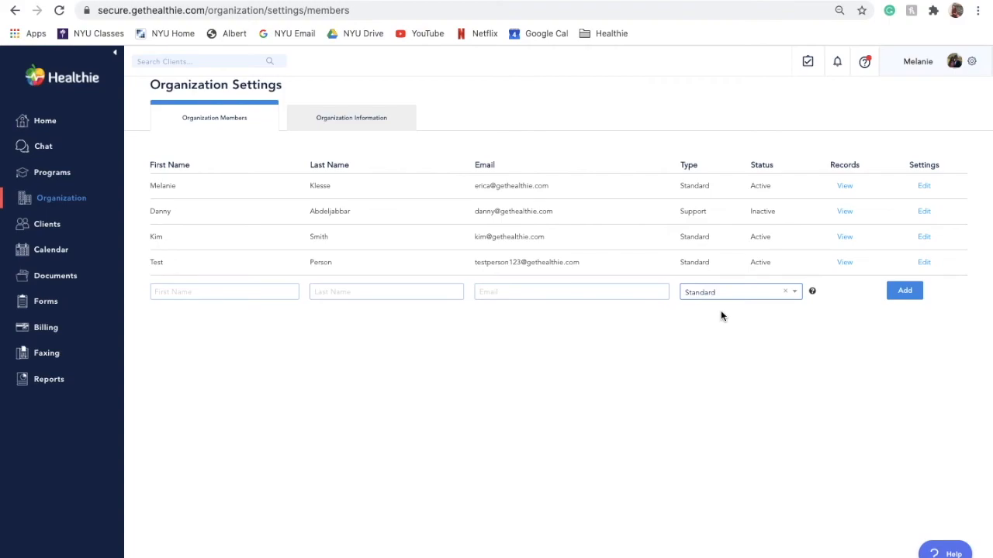
left_click(713, 293)
left_click(713, 332)
Review the settings pages of three organization members, returning to the member list each time
left_click(922, 186)
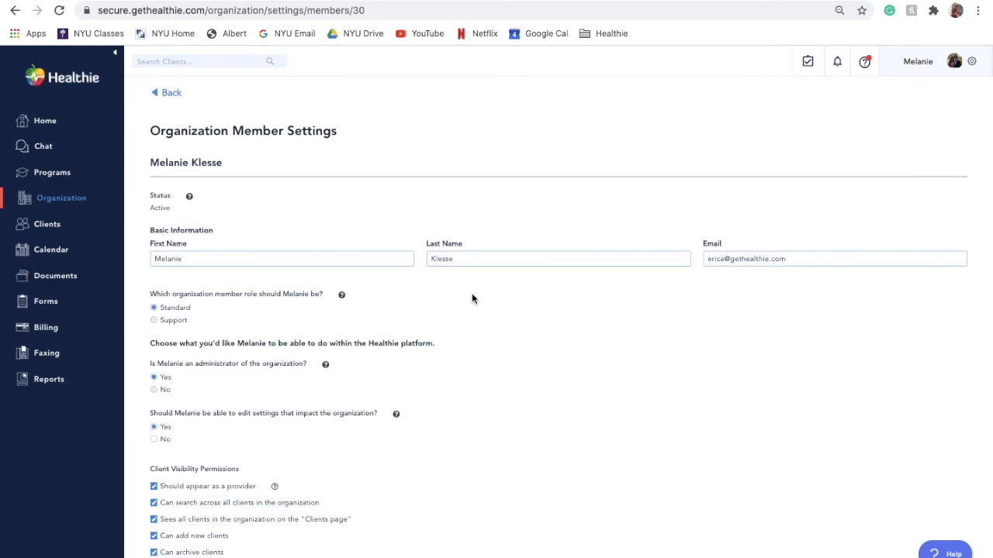
scroll(472, 300, "down", 1)
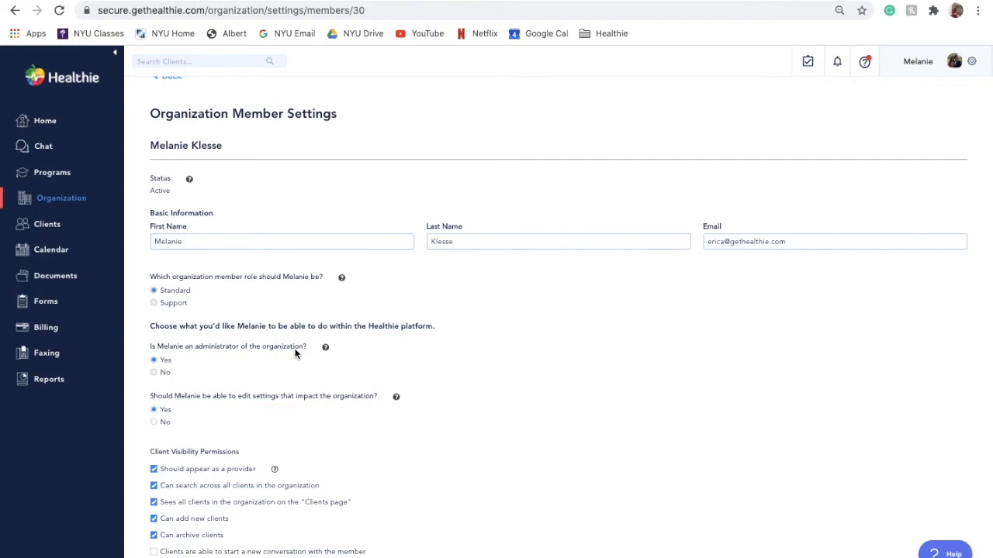
scroll(294, 354, "up", 1)
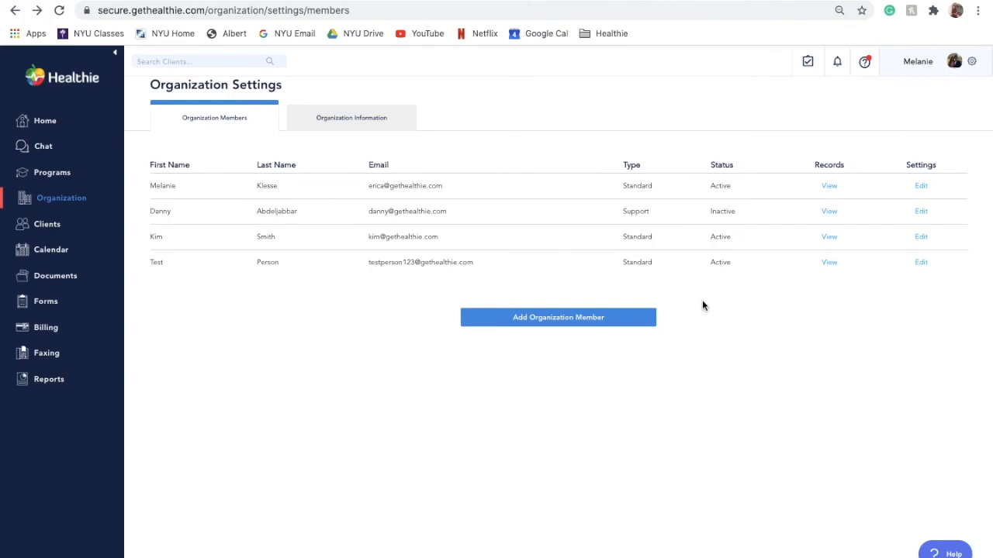
left_click(920, 237)
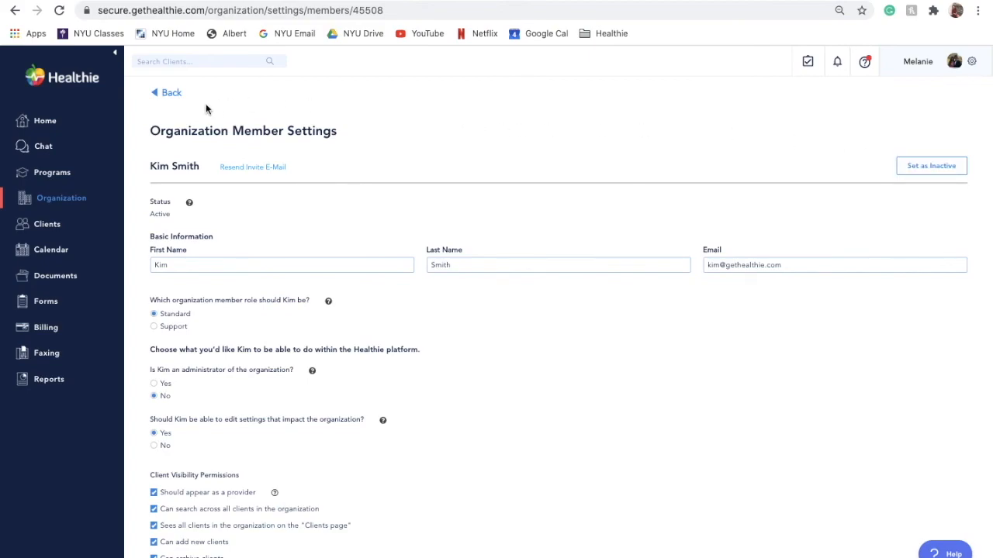
left_click(172, 94)
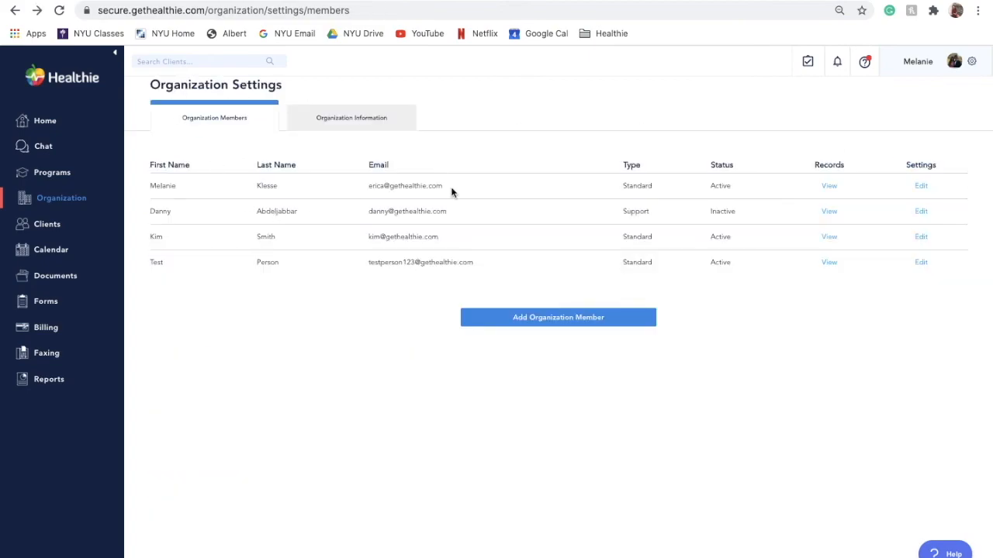
left_click(922, 212)
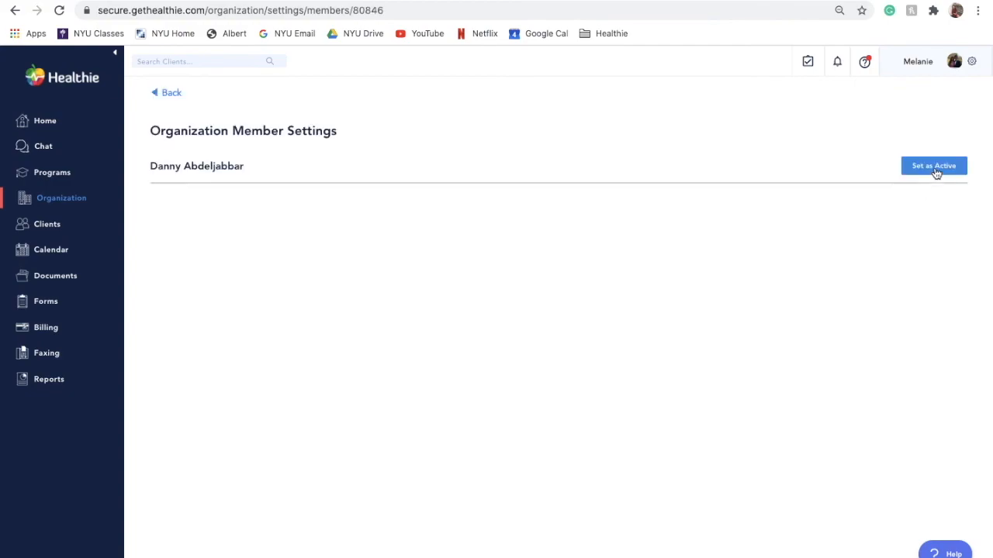
left_click(153, 93)
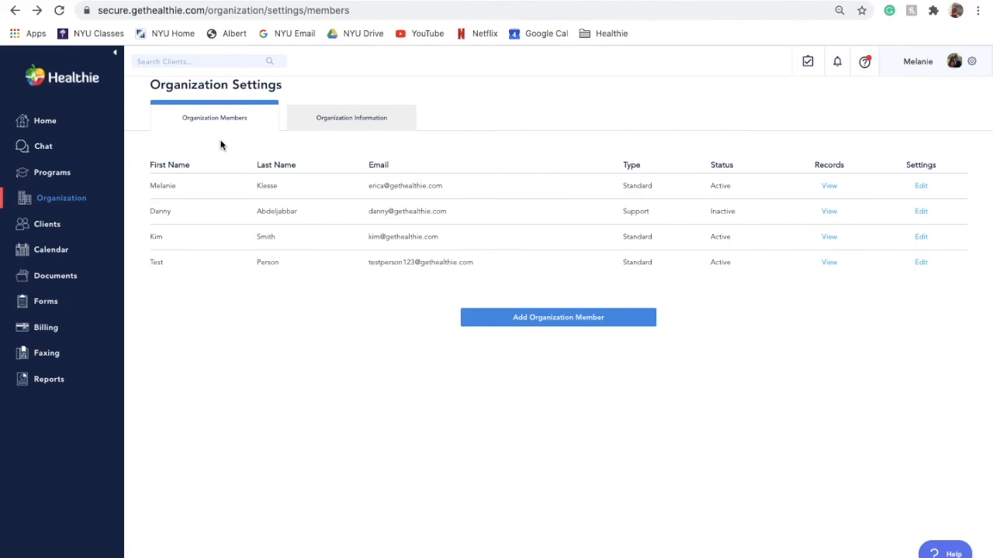
Open the first client's Actions, expand Personal Information, open the provider choices and save the client info
left_click(56, 226)
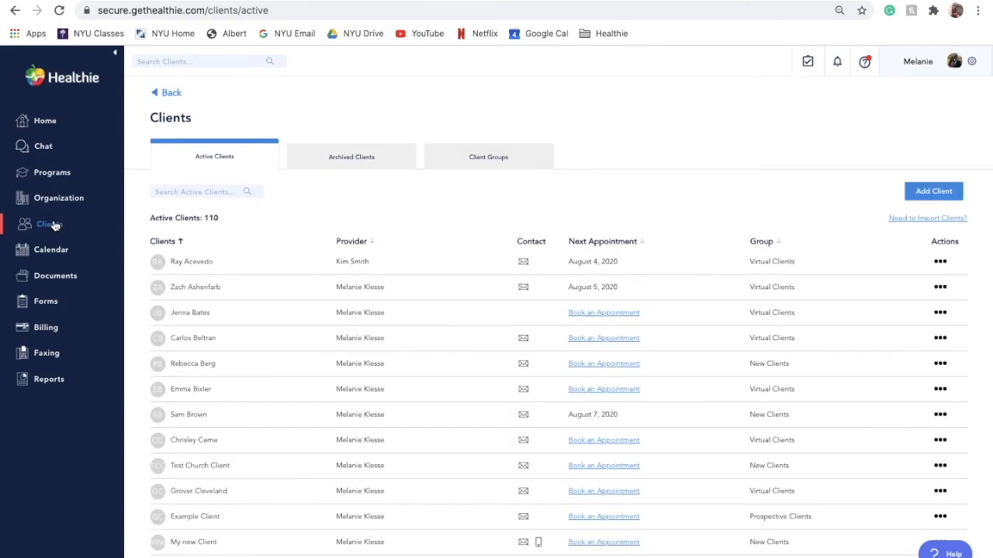
left_click(194, 263)
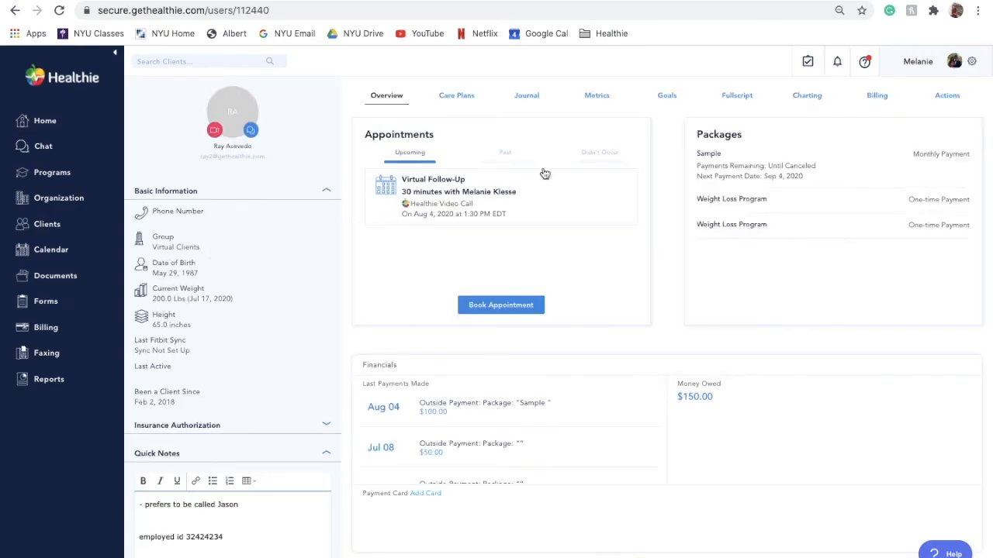
left_click(947, 94)
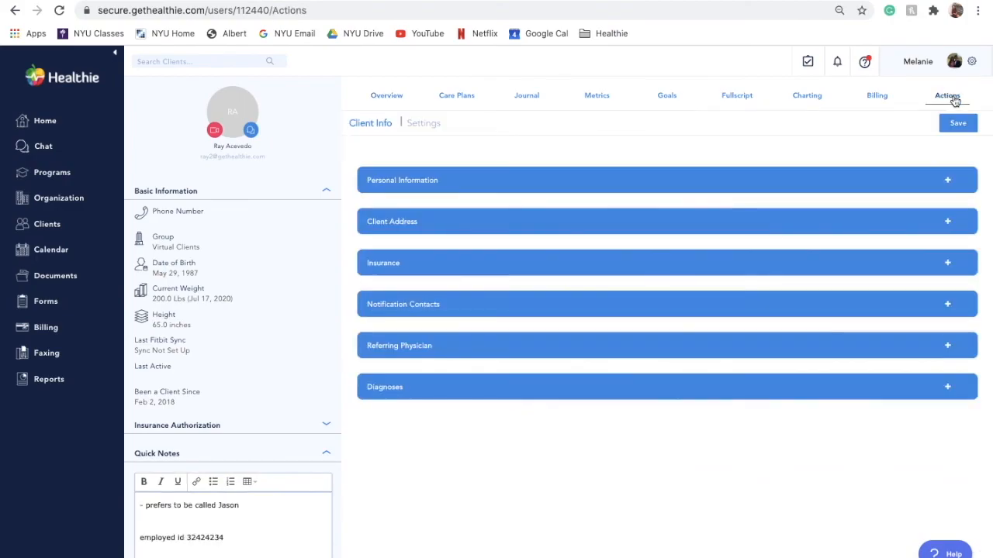
left_click(949, 190)
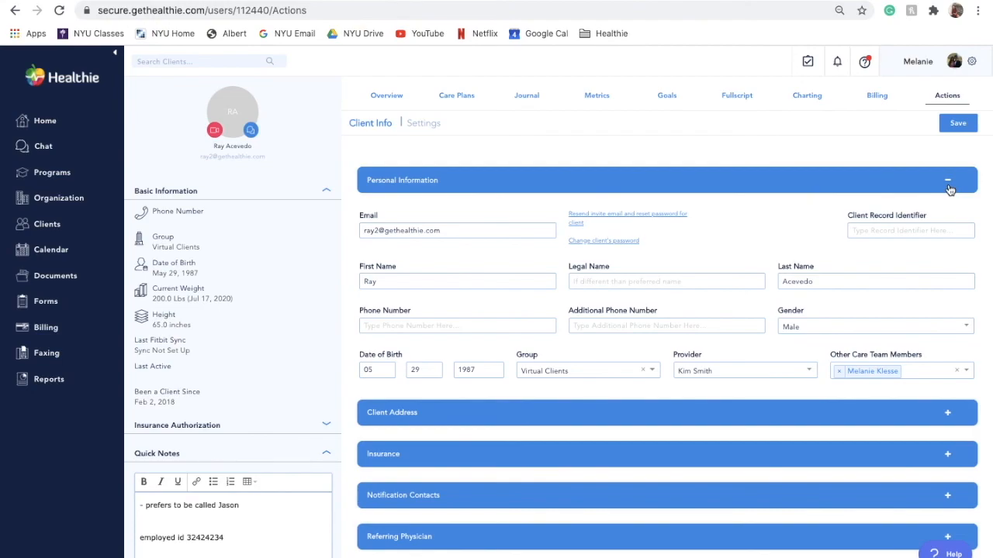
left_click(739, 371)
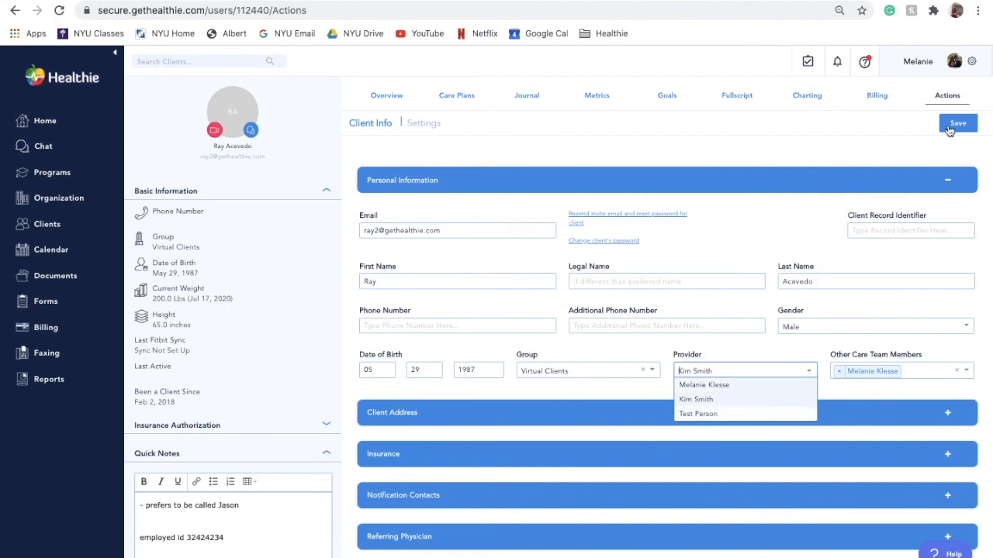
left_click(951, 127)
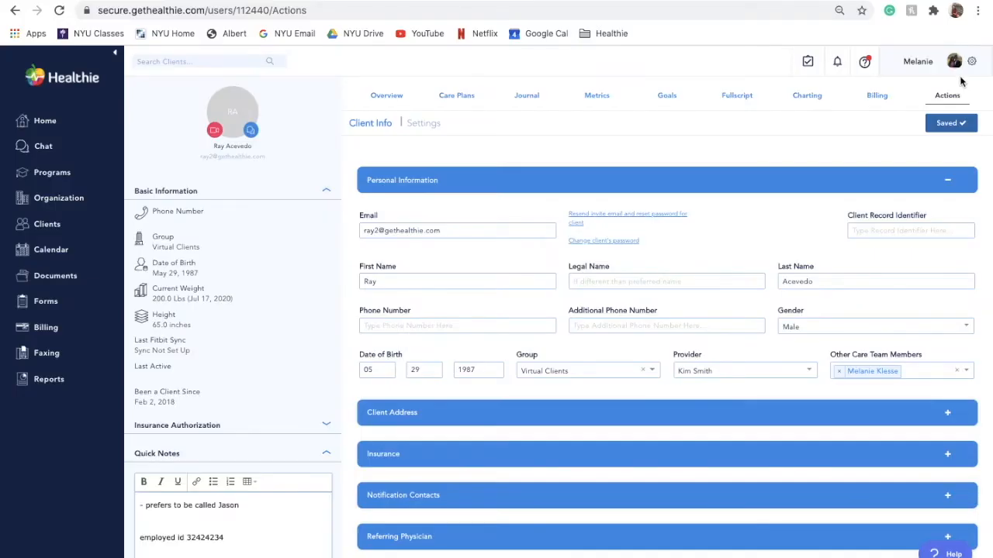
Go back to the organization page and open its membership management
left_click(973, 63)
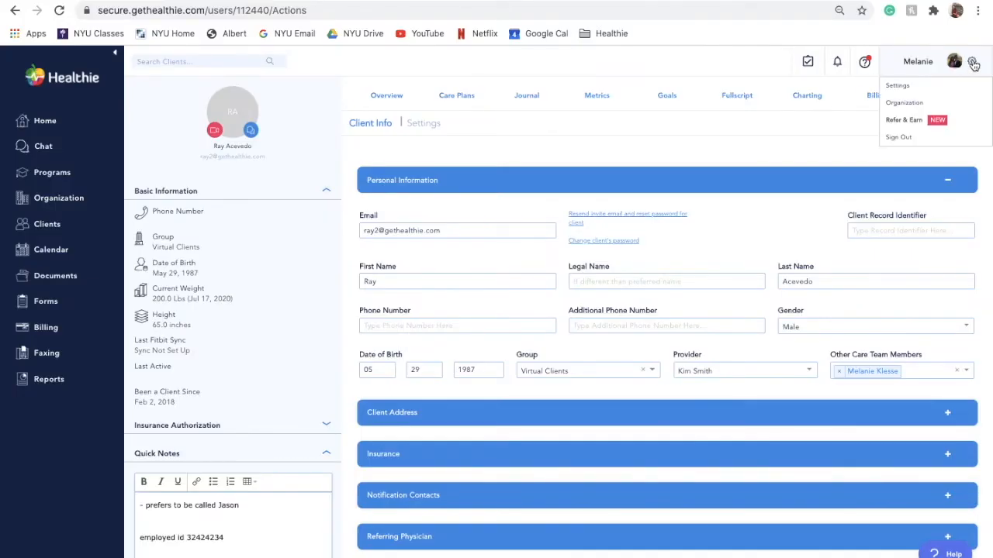
left_click(947, 103)
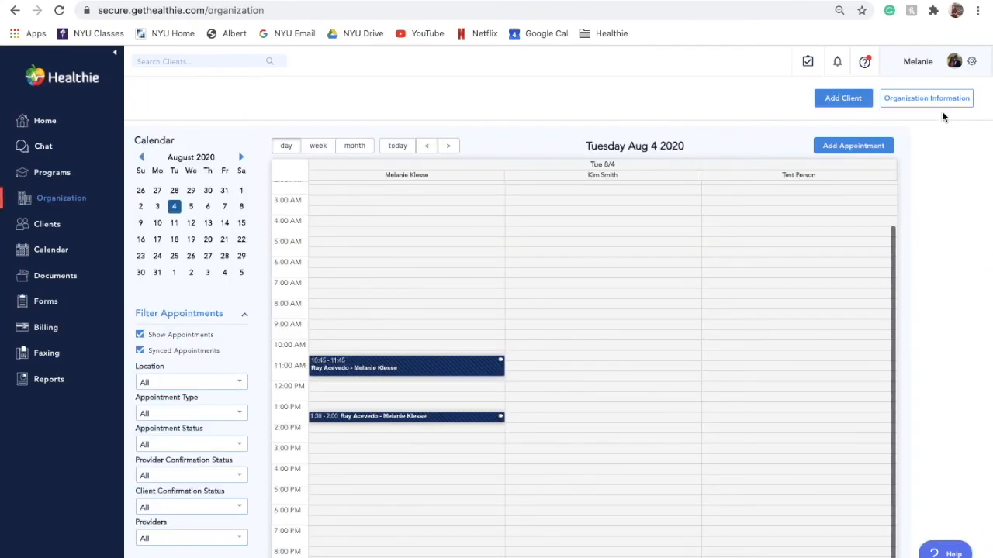
left_click(941, 107)
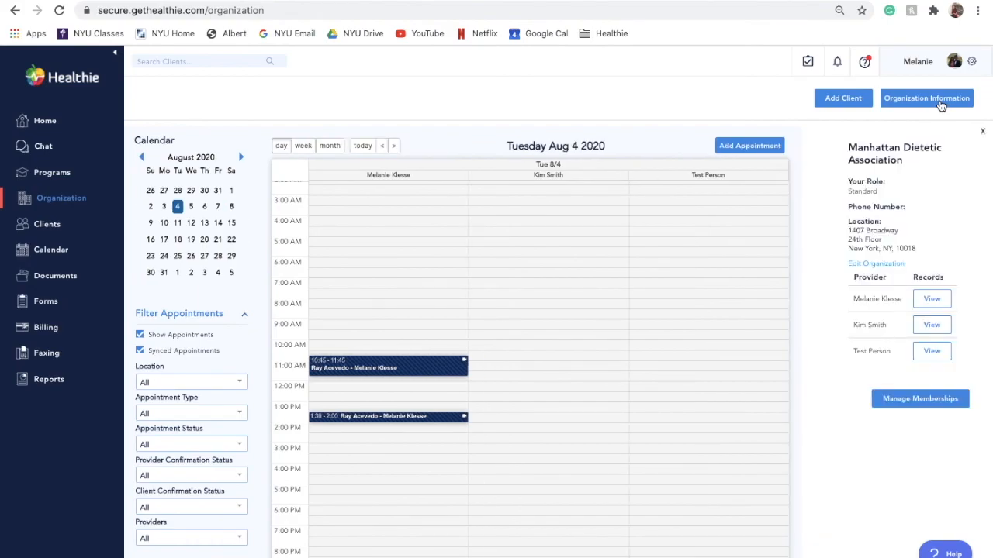
left_click(925, 394)
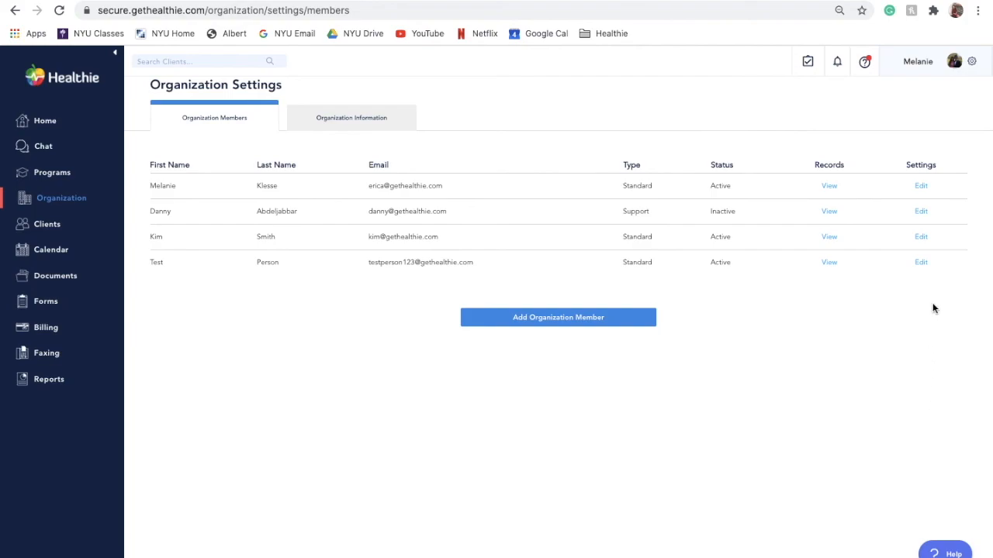
Open the third member's settings and review all client, calendar, billing and other permission sections
left_click(922, 237)
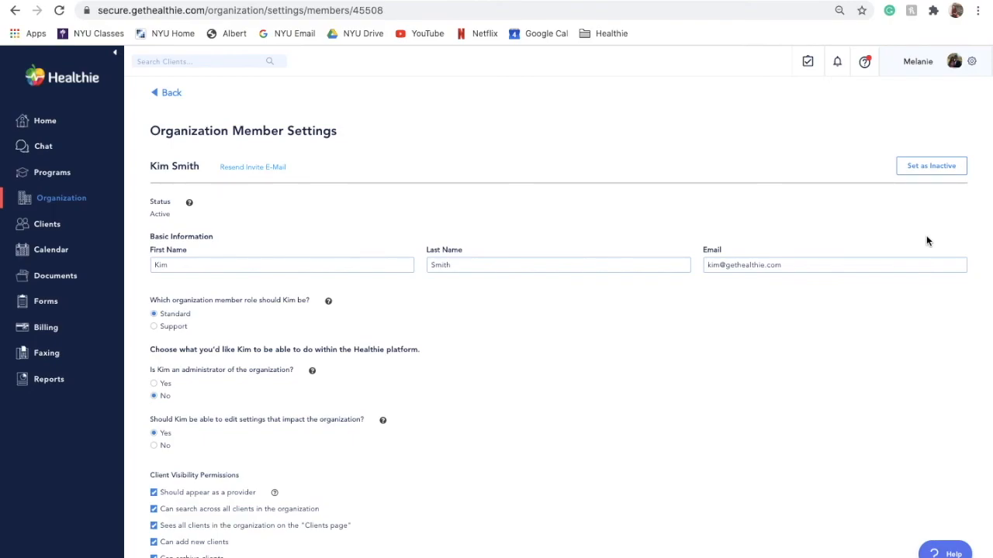
scroll(623, 325, "down", 2)
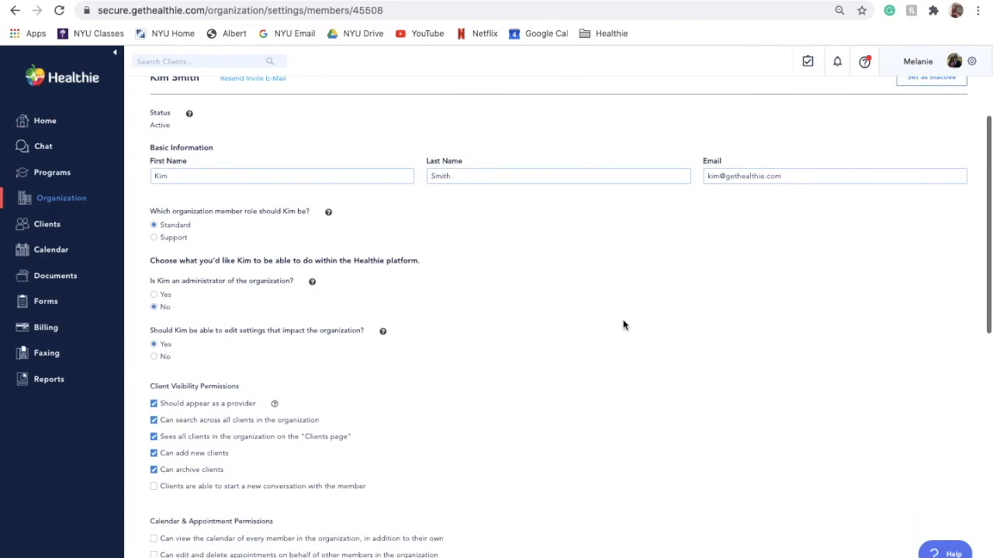
scroll(622, 325, "up", 1)
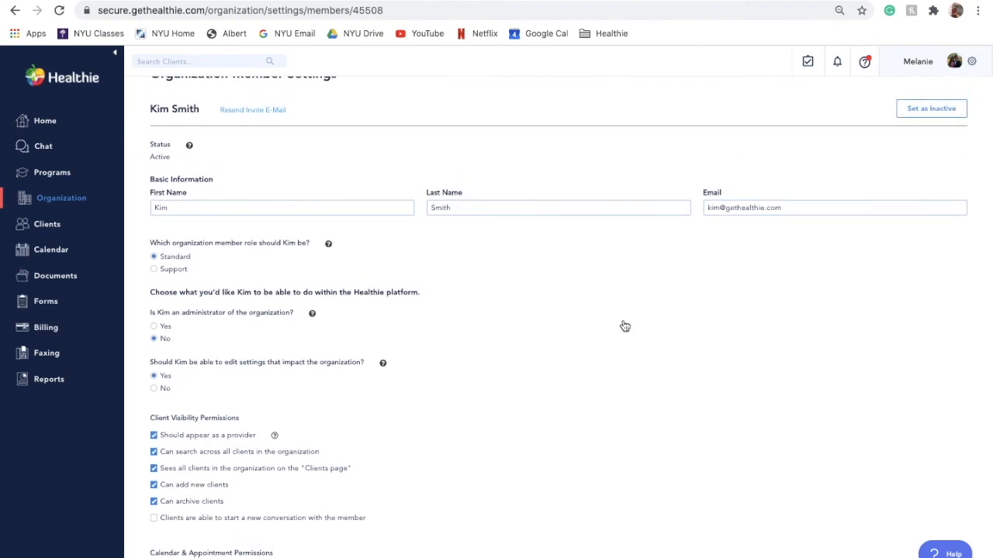
left_click(153, 453)
left_click(154, 452)
scroll(154, 458, "down", 5)
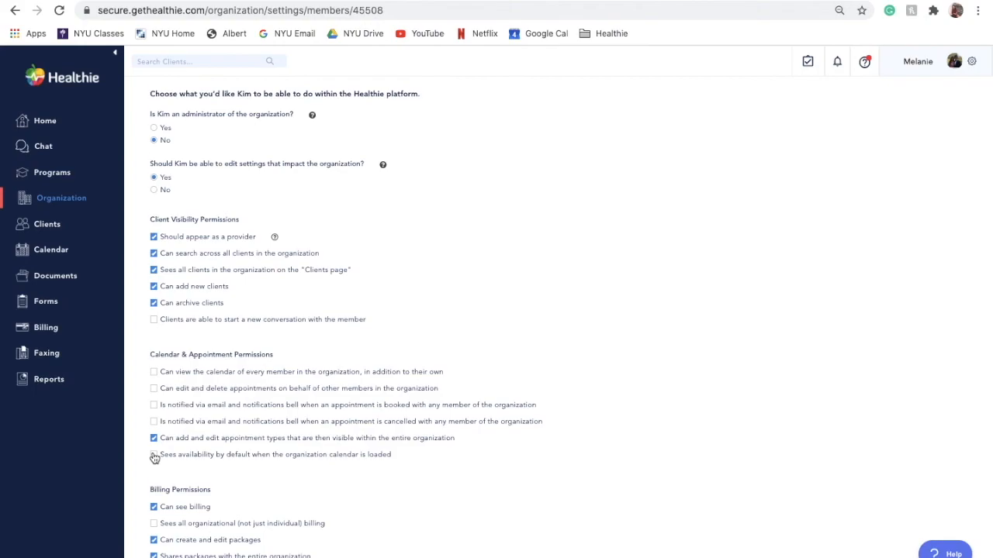
scroll(155, 457, "down", 1)
left_click(154, 461)
scroll(154, 459, "down", 1)
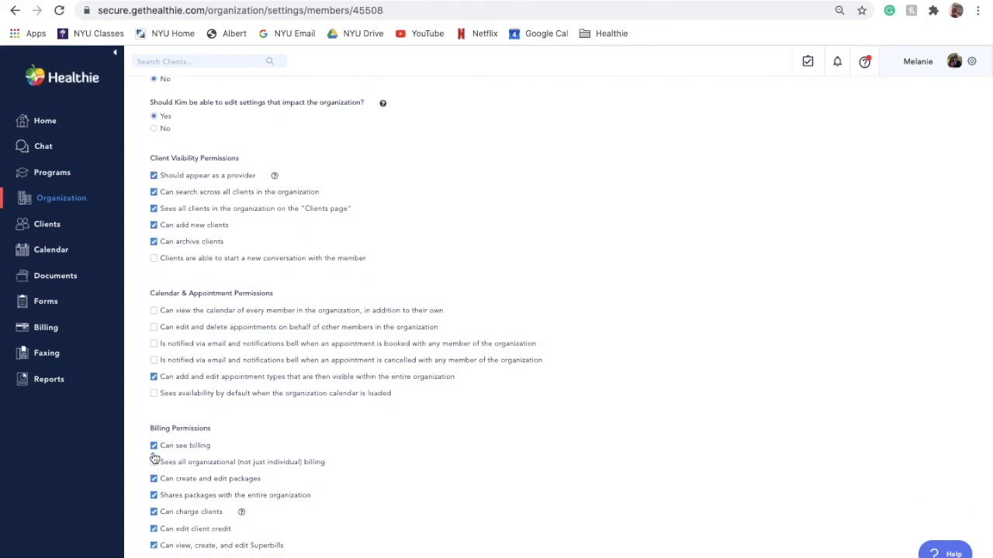
scroll(154, 458, "down", 2)
scroll(154, 459, "down", 1)
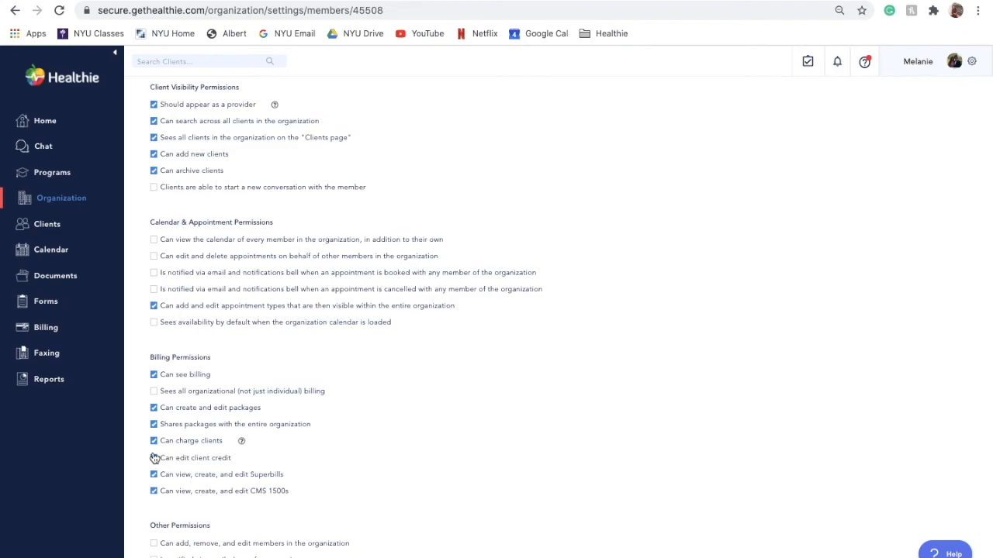
scroll(155, 458, "down", 4)
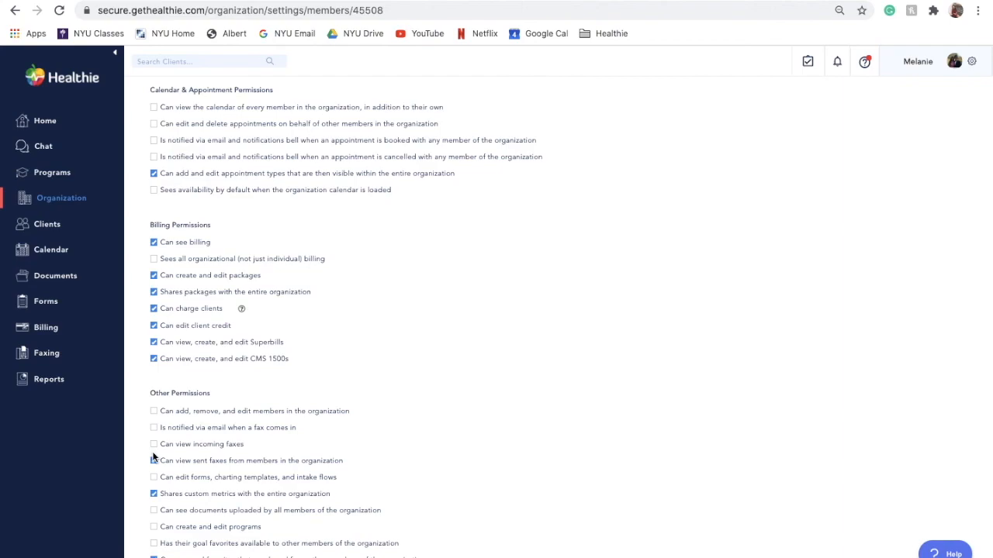
scroll(153, 457, "down", 3)
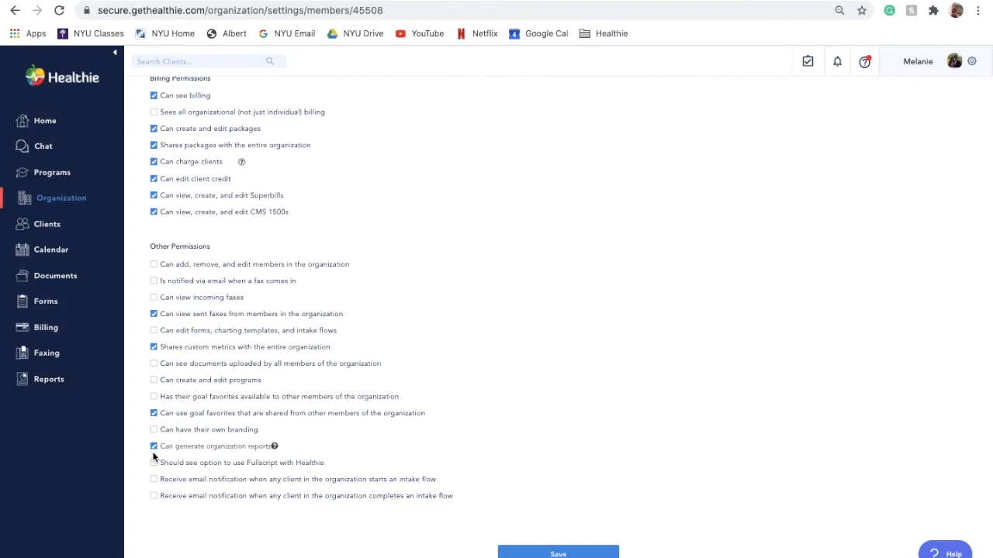
scroll(152, 456, "down", 1)
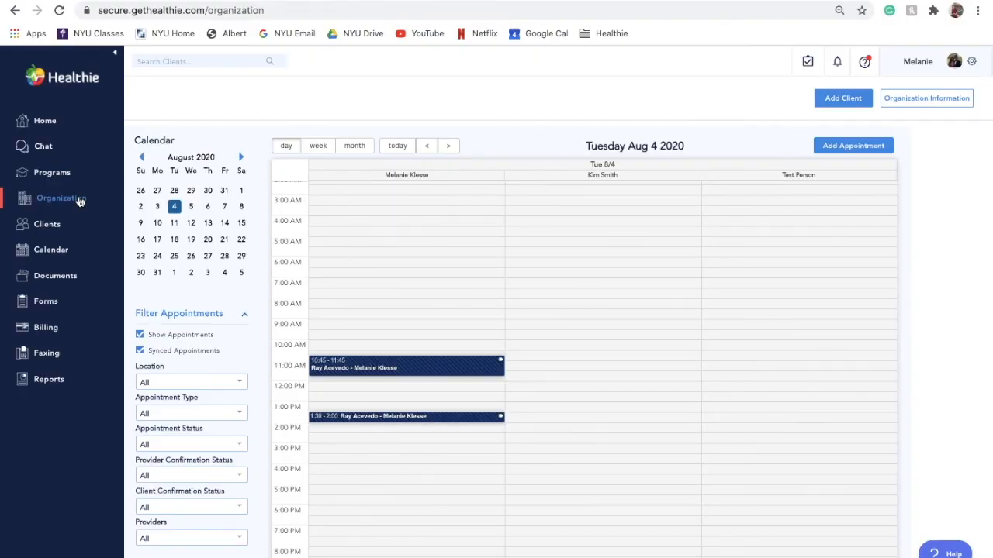
Add a 12:00 PM Virtual Follow-Up appointment for the first client on August 4, 2020, then open its session details
left_click(818, 147)
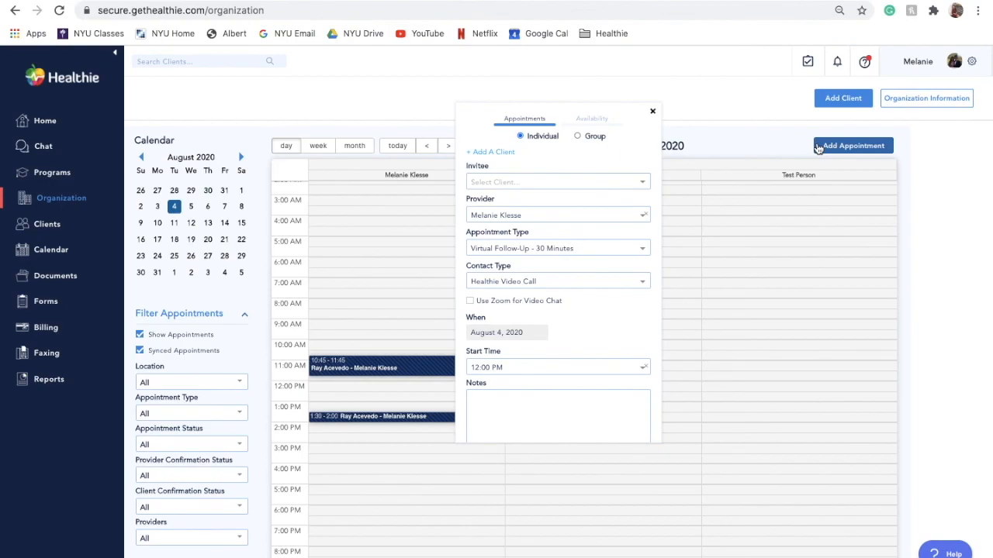
left_click(580, 189)
left_click(575, 198)
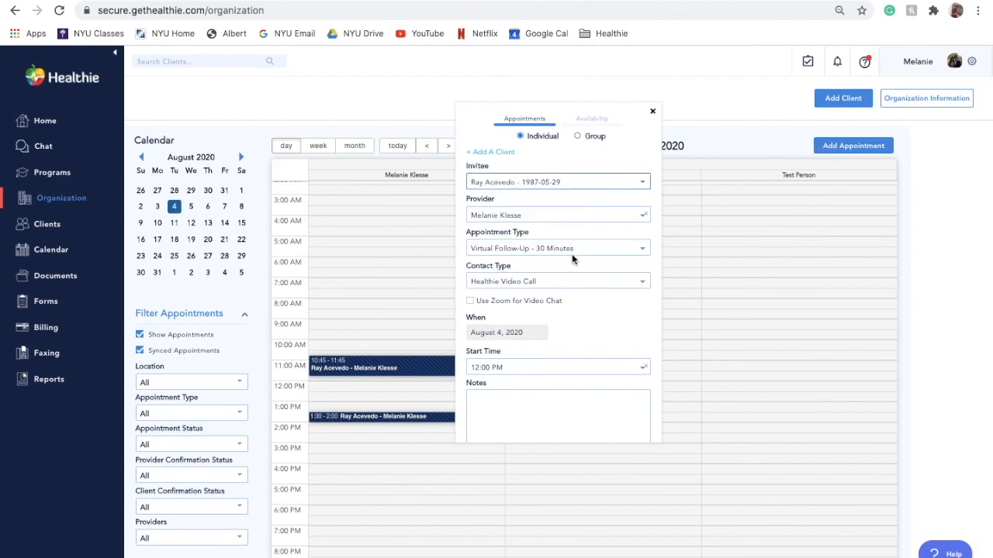
scroll(571, 309, "down", 2)
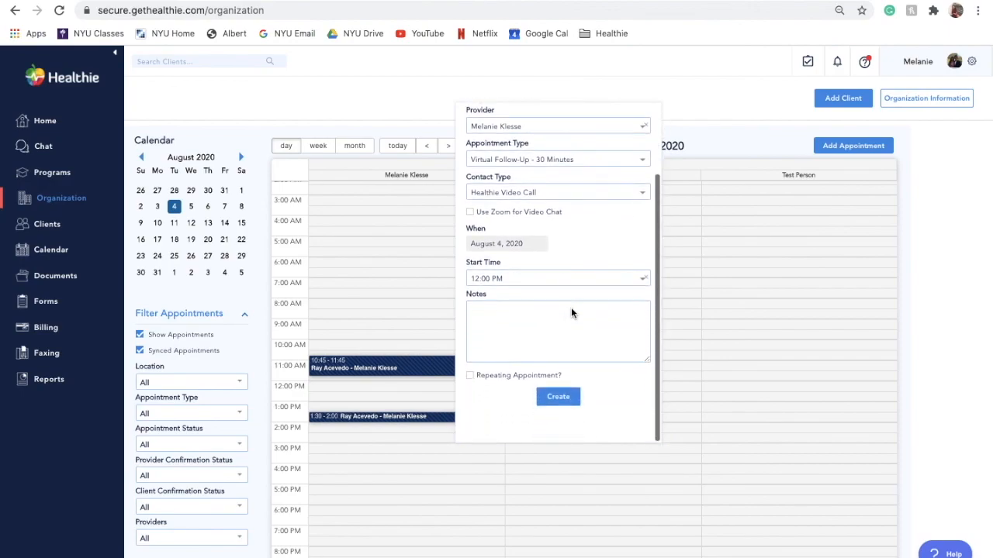
left_click(470, 377)
left_click(470, 378)
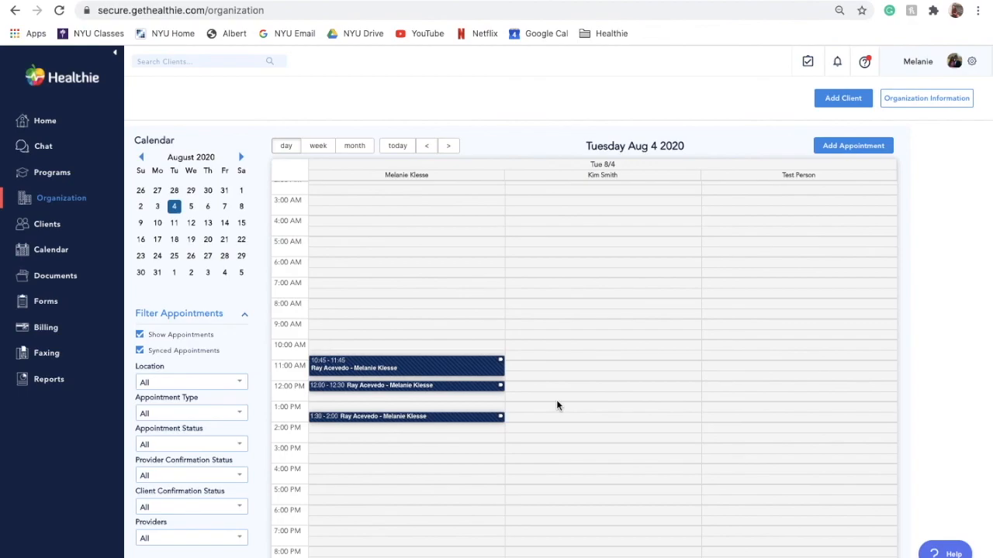
left_click(474, 392)
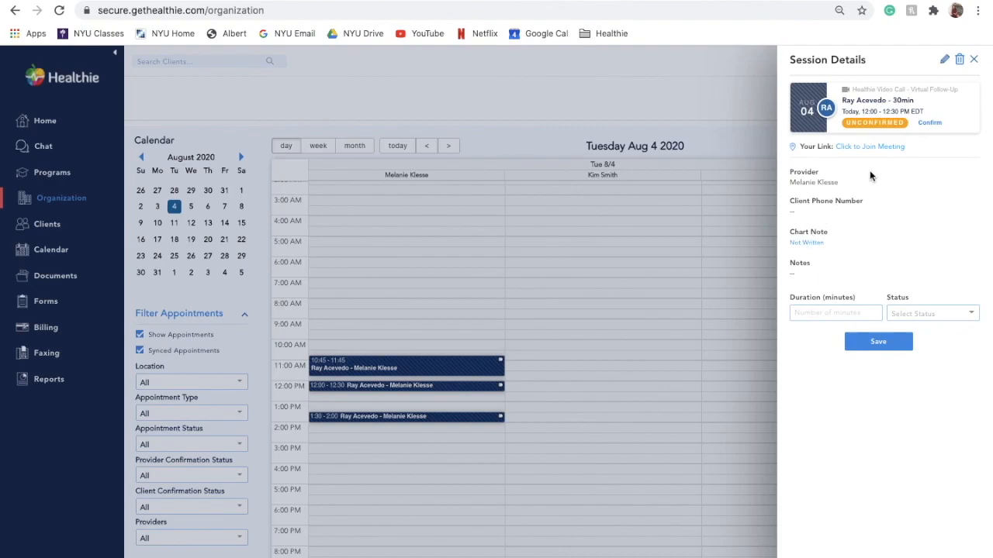
Start a new group appointment and add two clients as its invitees
left_click(973, 60)
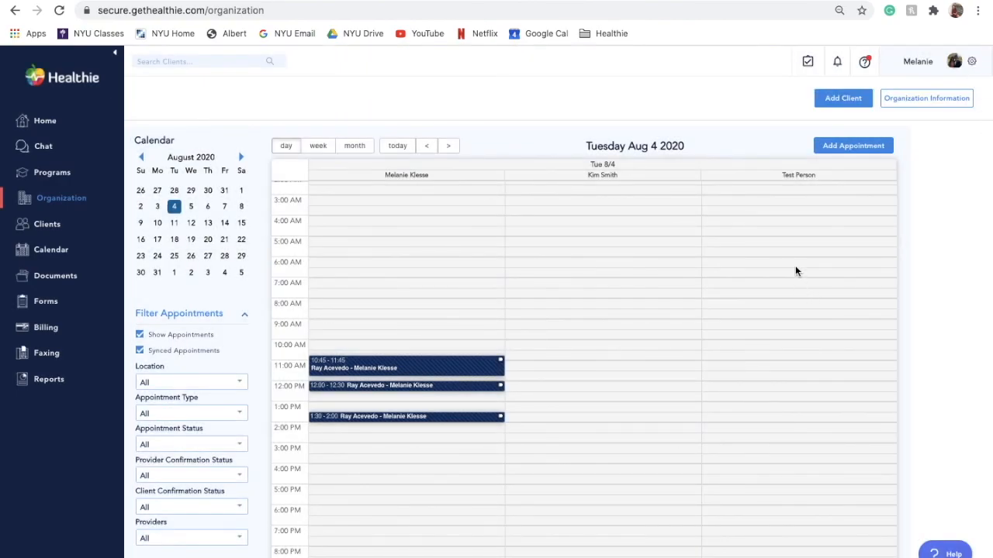
left_click(839, 148)
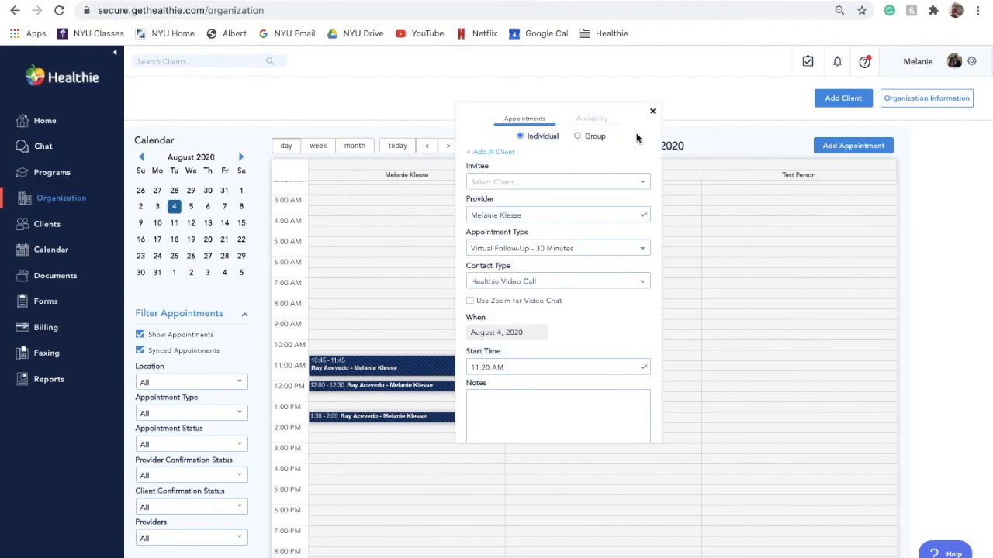
left_click(577, 136)
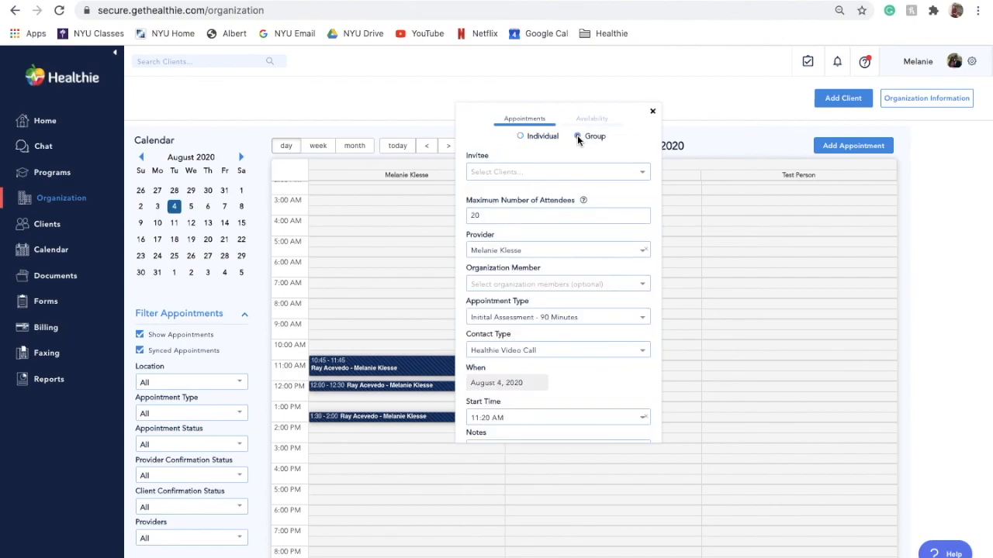
left_click(551, 169)
type("melanie")
key("Return")
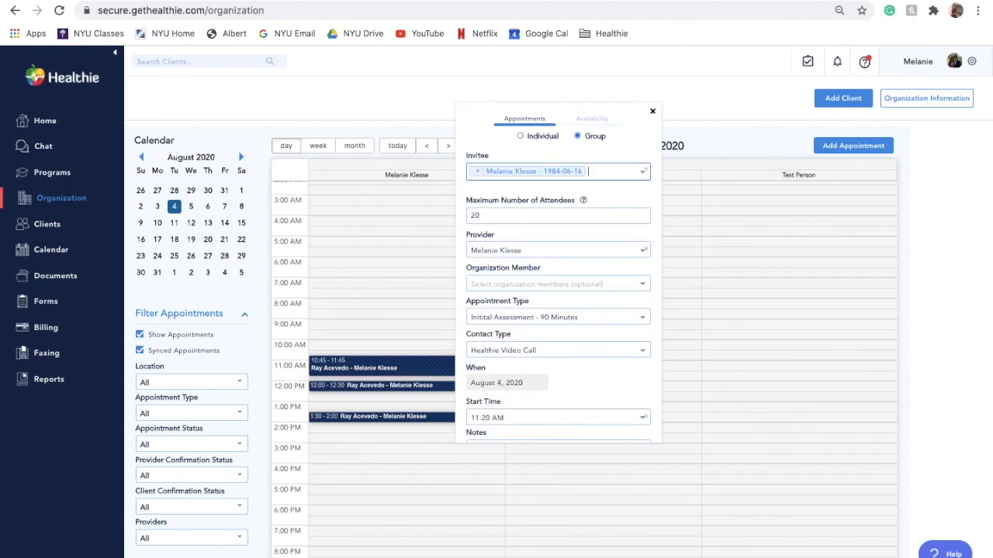
type("kim s")
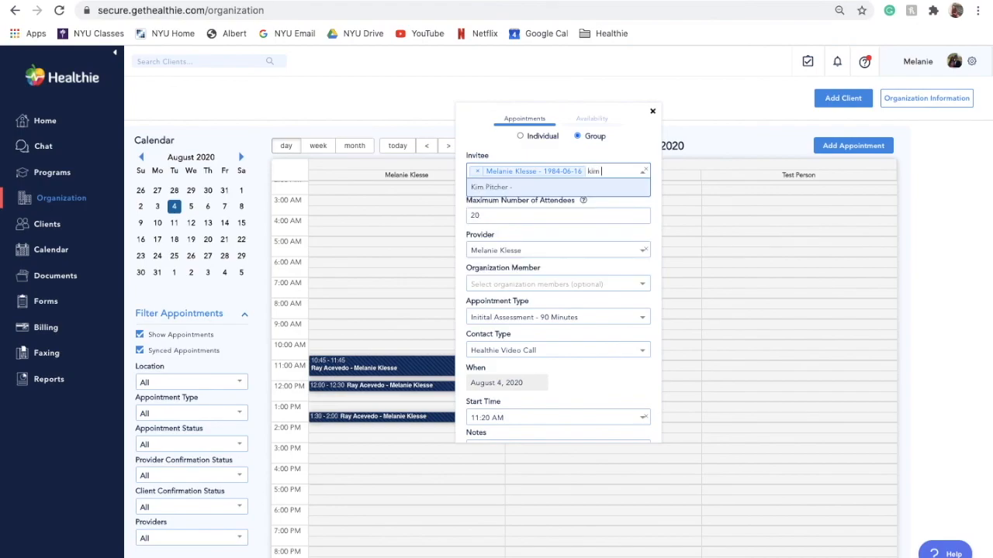
key("BackSpace")
key("BackSpace")
key("BackSpace")
key("BackSpace")
key("BackSpace")
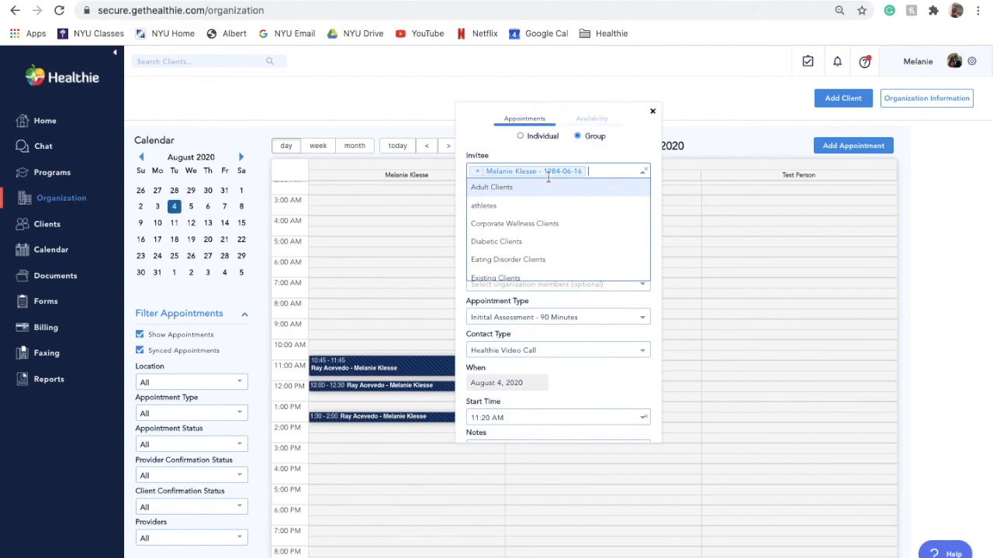
type("kim")
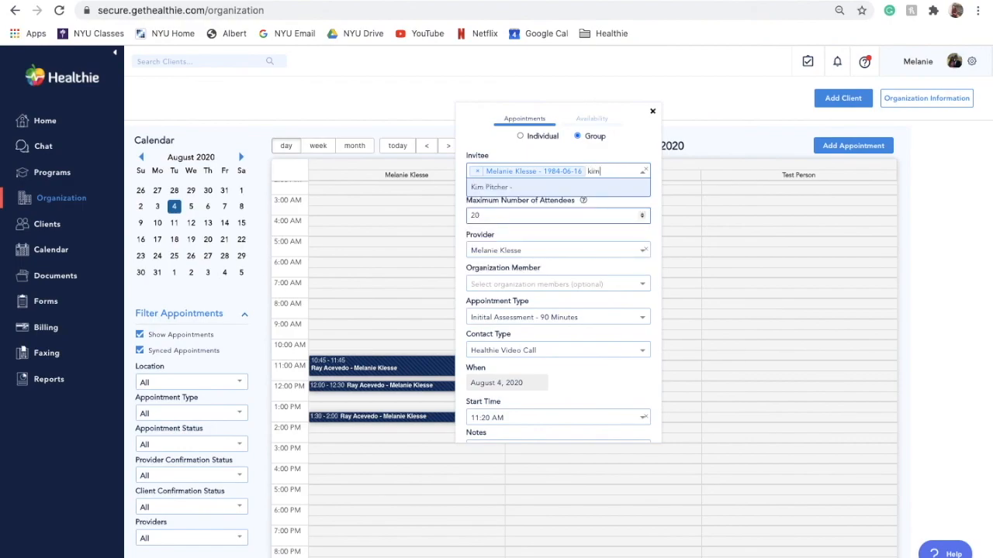
left_click(508, 188)
Create the group Initial Assessment - 90 Minutes appointment via Healthie Video Call at 11:20 AM on August 4, 2020
scroll(508, 190, "down", 2)
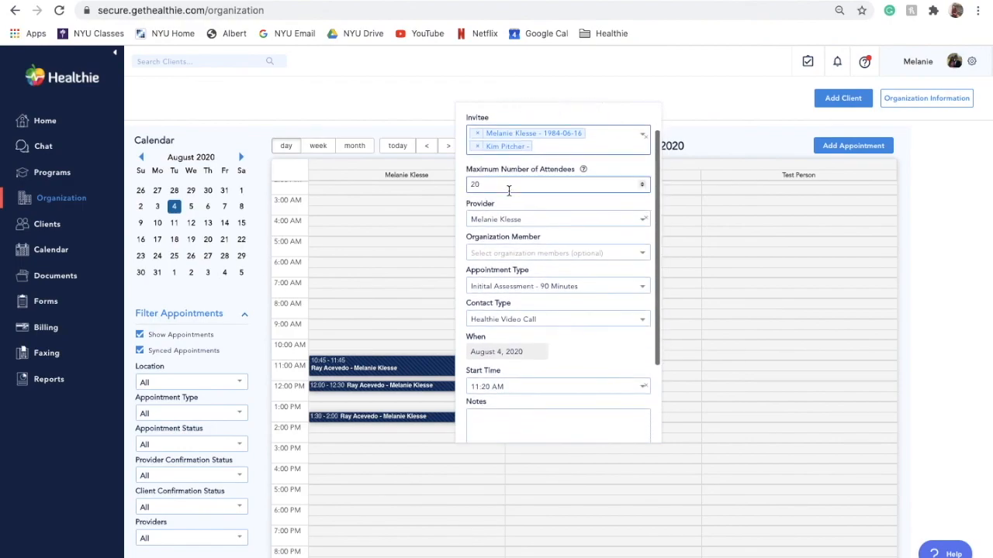
scroll(508, 190, "down", 1)
scroll(508, 190, "down", 3)
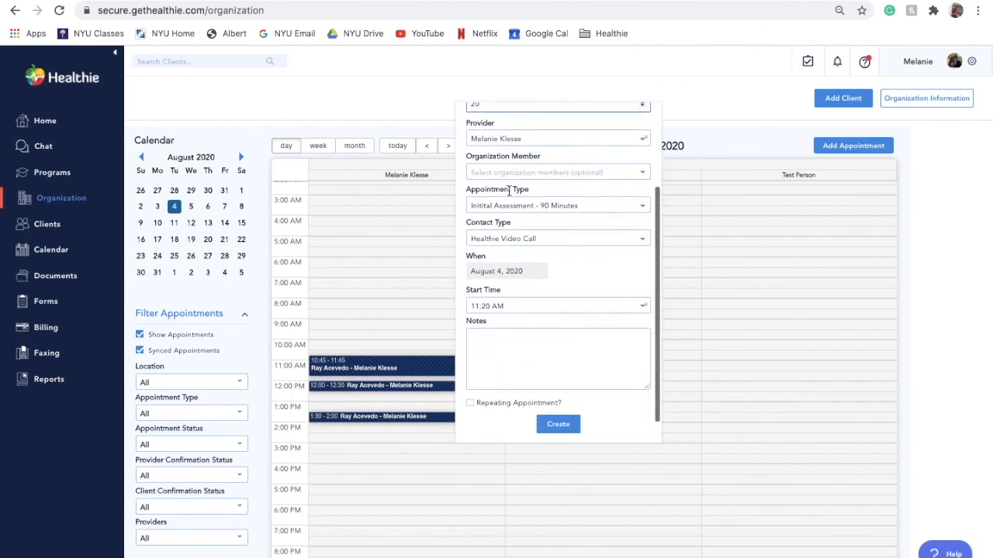
left_click(508, 132)
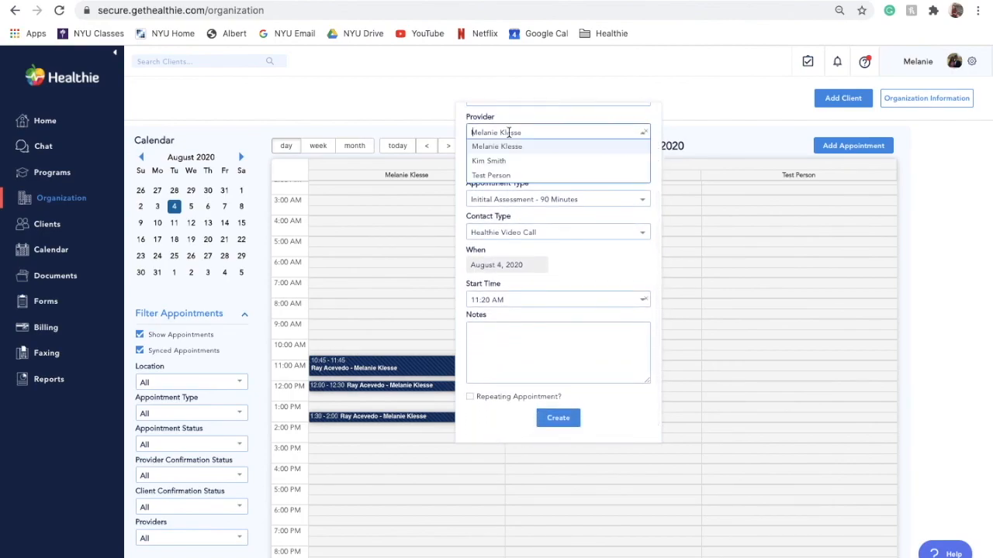
left_click(462, 133)
Show one-time and weekly availability on the calendar through the availability filter
scroll(477, 186, "down", 1)
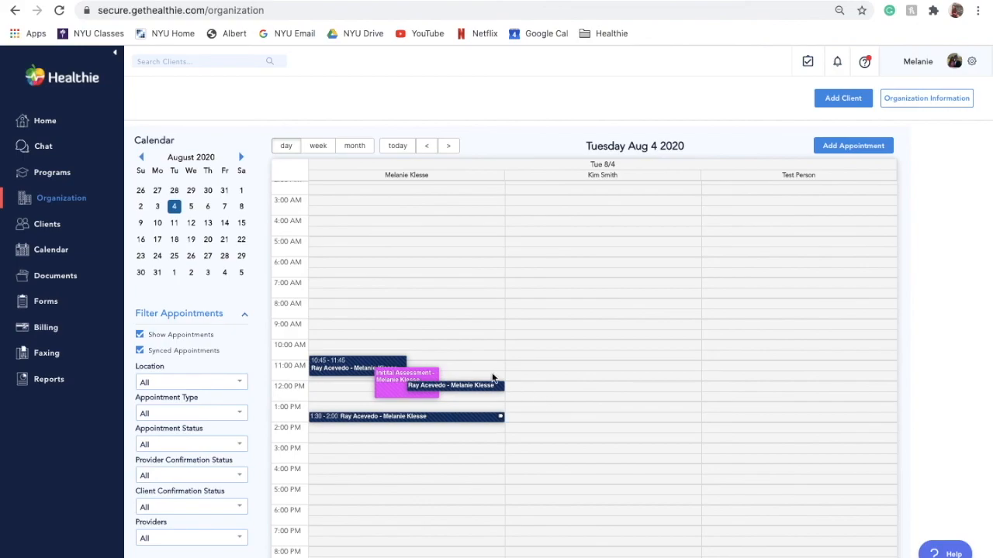
scroll(227, 357, "down", 3)
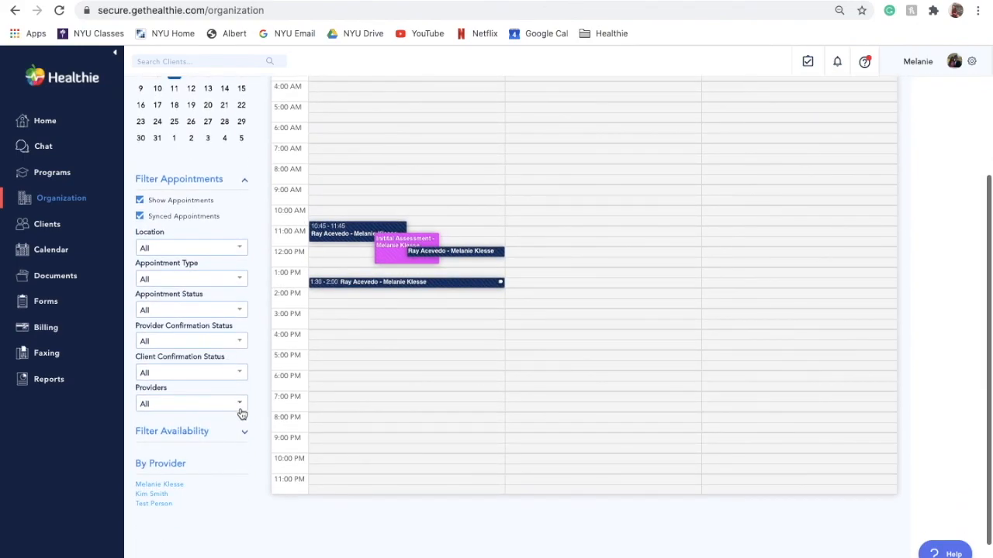
left_click(244, 437)
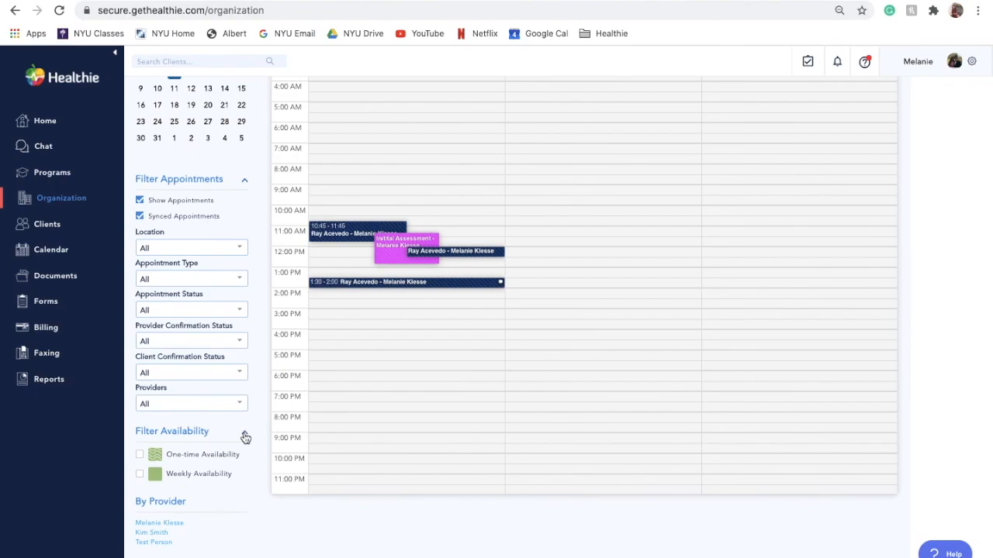
left_click(139, 455)
left_click(140, 474)
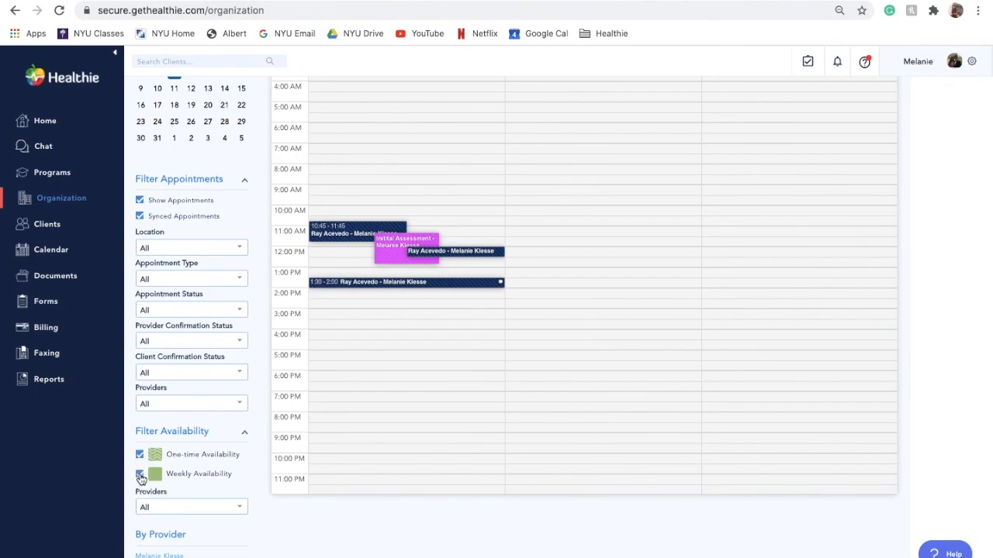
scroll(167, 461, "up", 3)
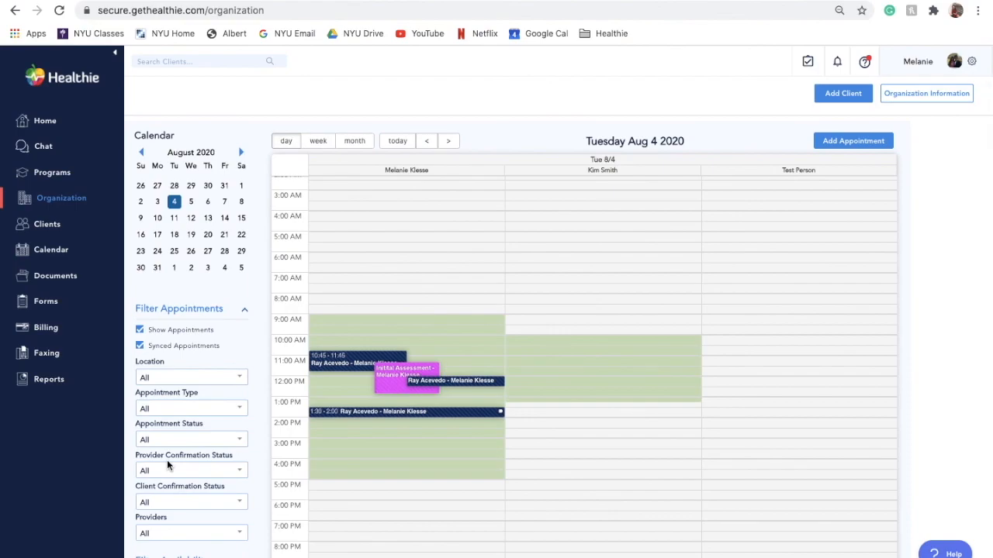
scroll(167, 464, "down", 5)
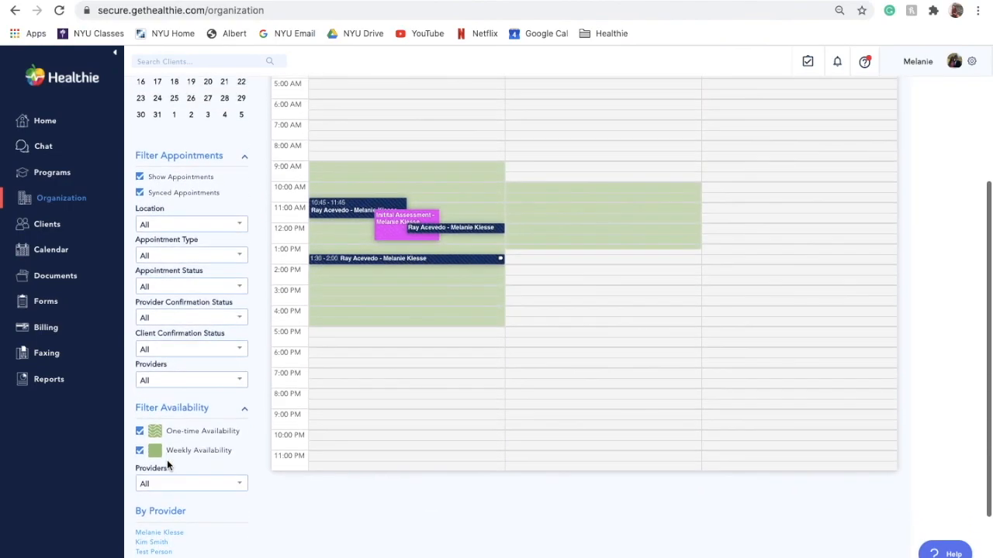
scroll(168, 464, "up", 5)
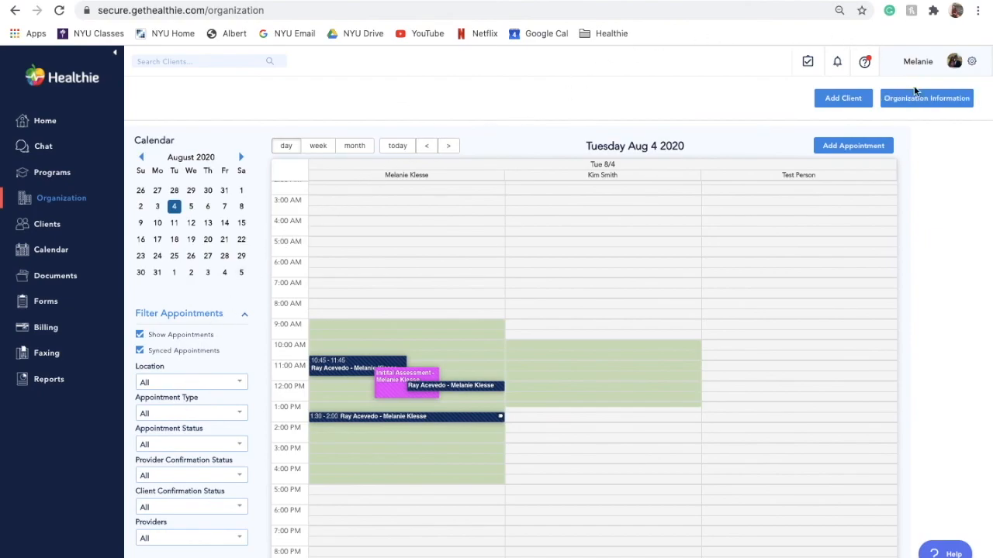
Open the Color Schemes settings and view the category choices for a new color scheme without creating one
left_click(970, 66)
left_click(946, 87)
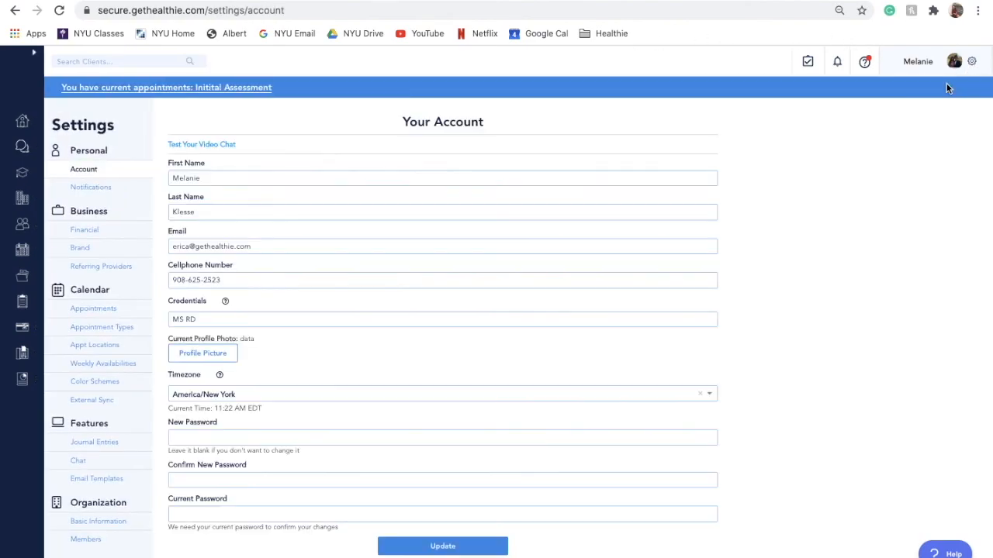
left_click(112, 381)
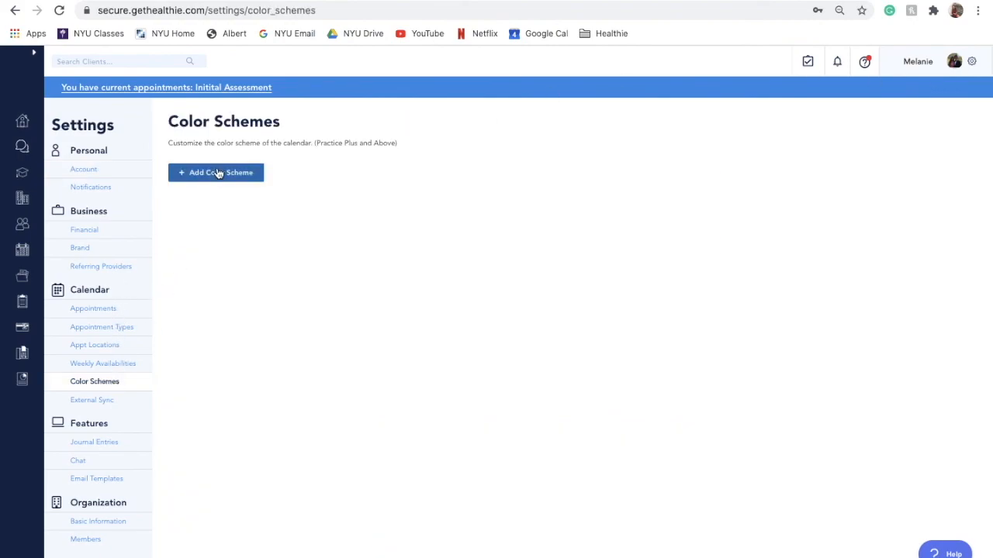
left_click(219, 172)
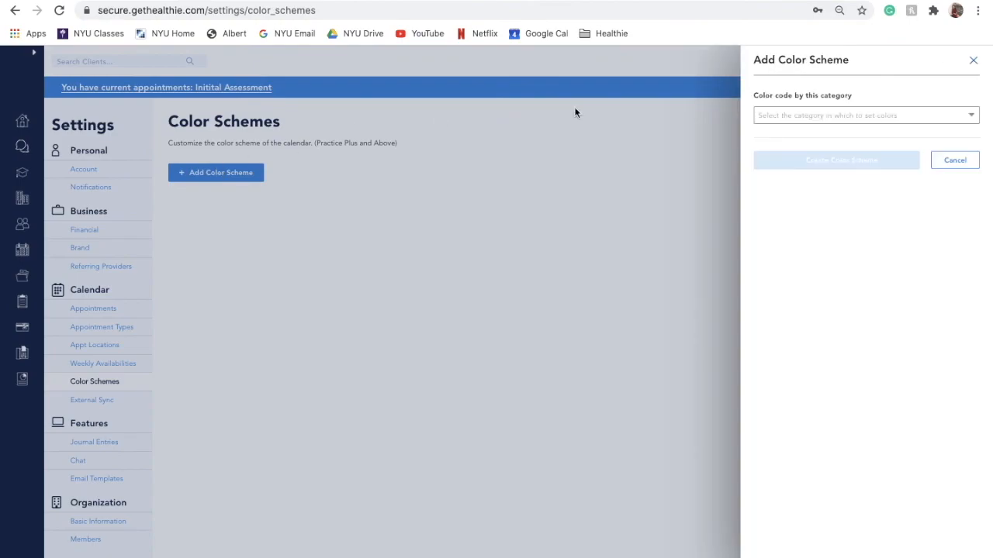
left_click(813, 117)
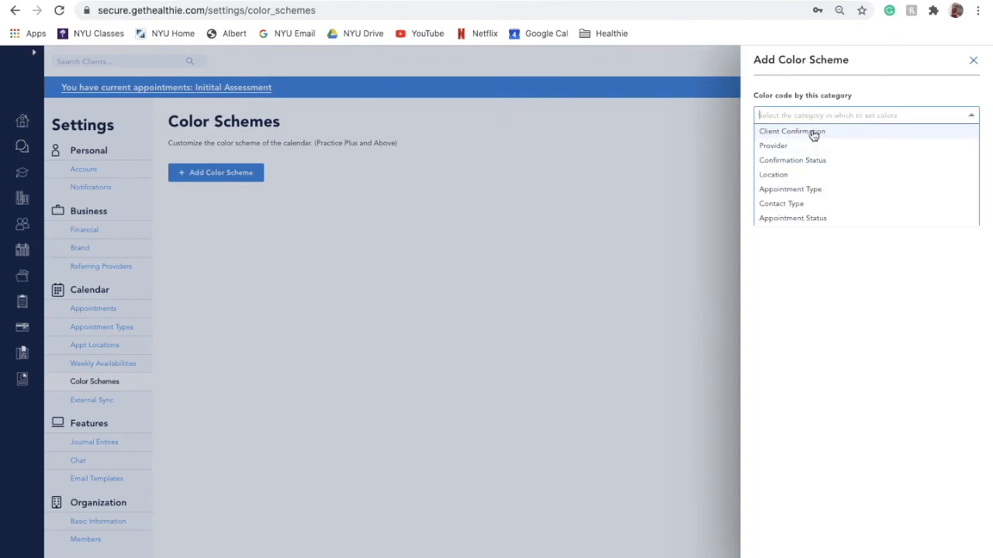
left_click(636, 111)
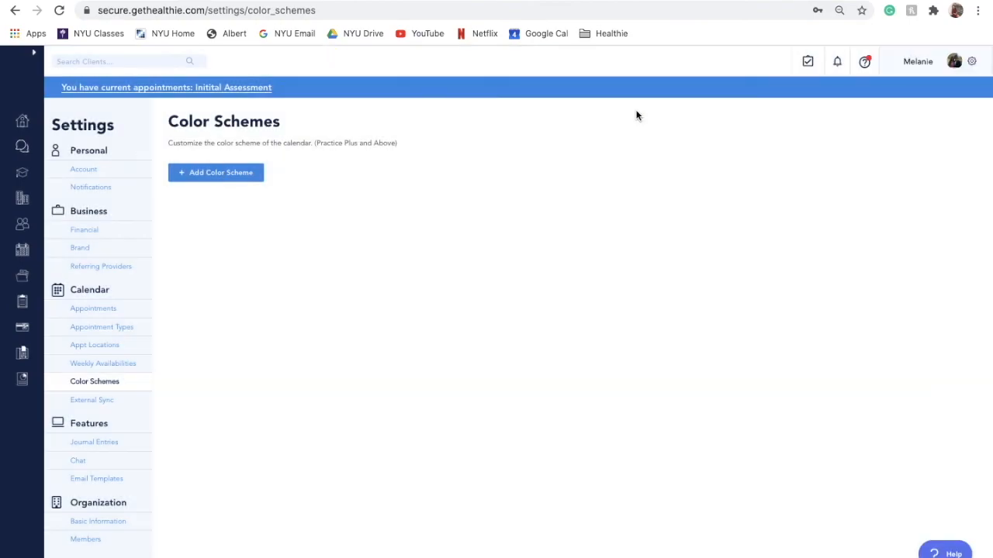